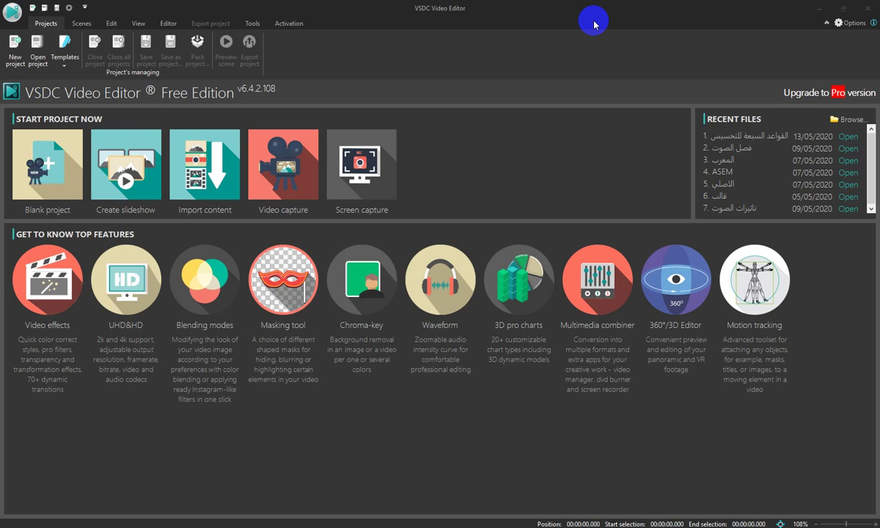
Create a new blank project titled Project 3 for YouTube at 480p 854x480 pixels (16:9) and 30 fps
left_click(9, 57)
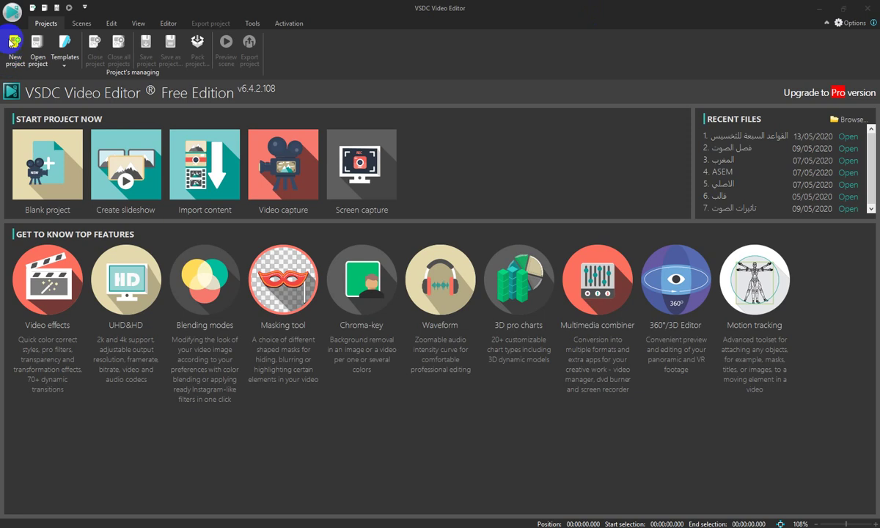
left_click(11, 42)
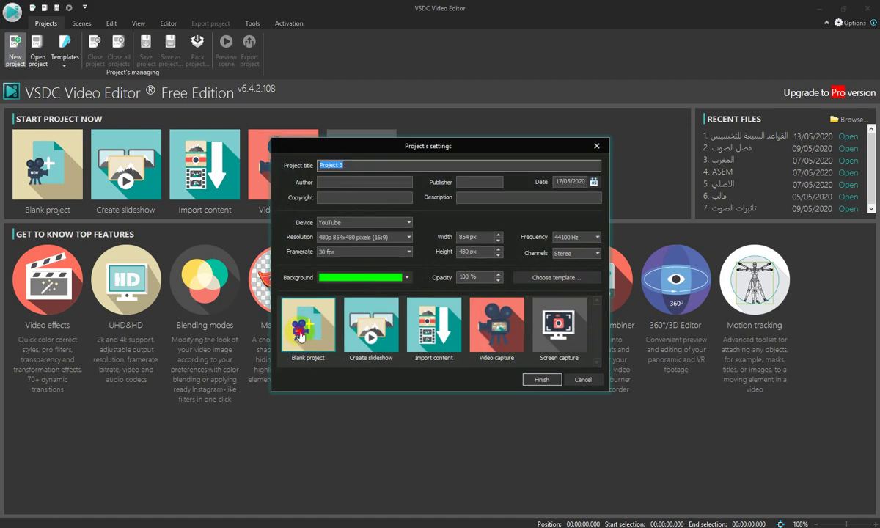
left_click(546, 381)
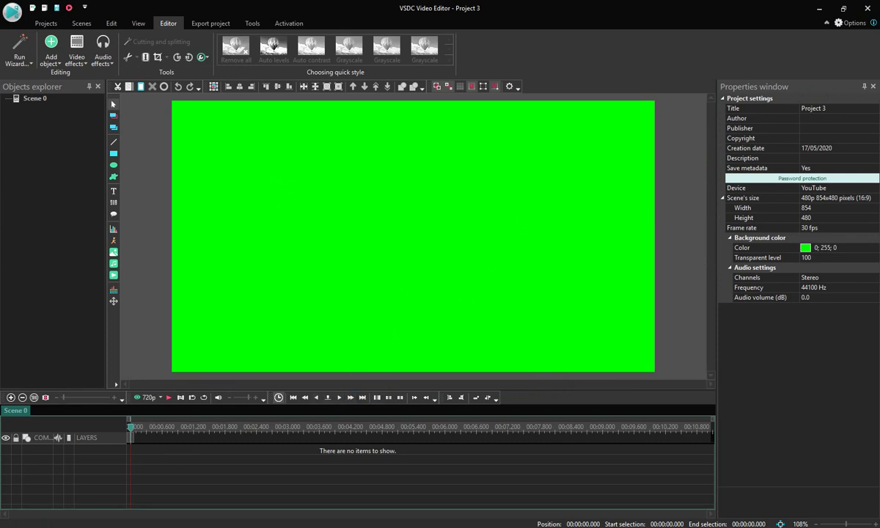
Add the video مقدمة دخول النص.mp4 from New folder in File Explorer to the project's scene
left_click(128, 506)
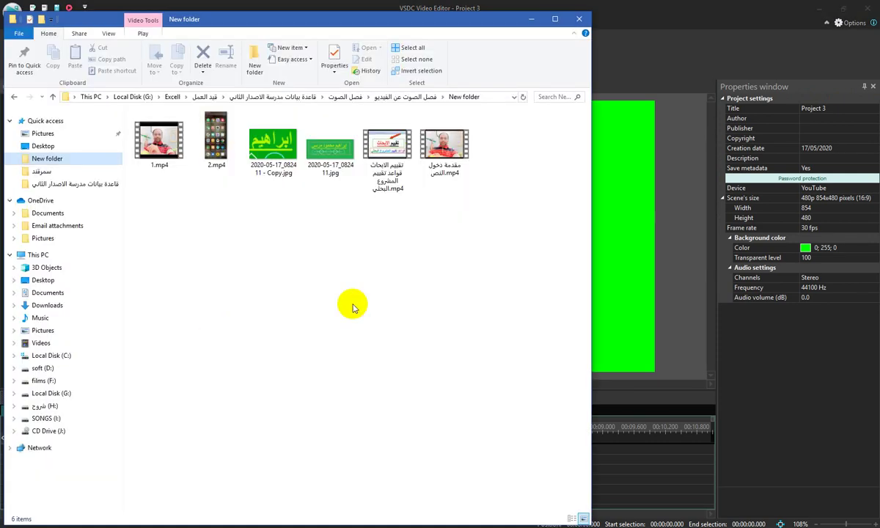
left_click(454, 146)
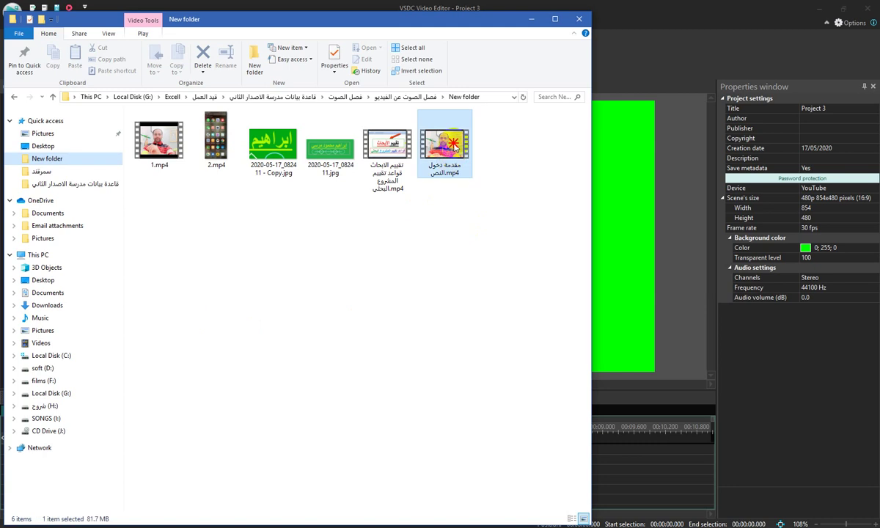
left_click_drag(454, 146, 627, 200)
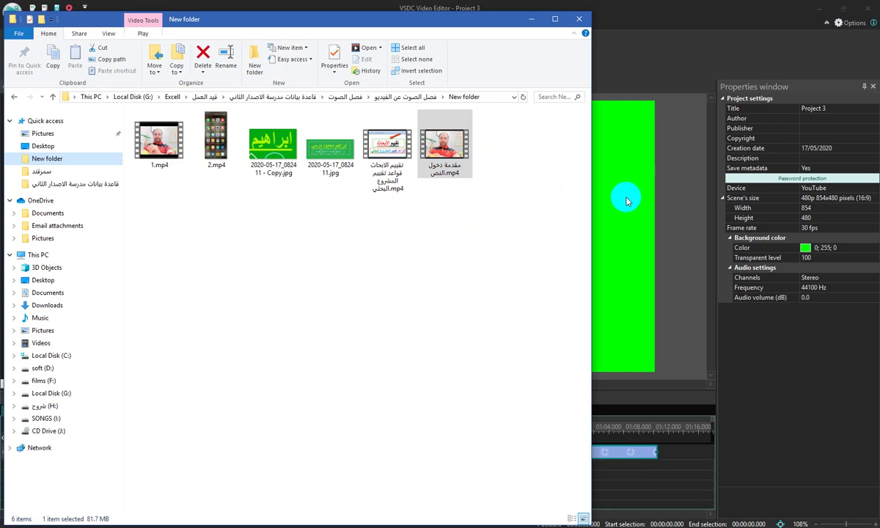
left_click(663, 8)
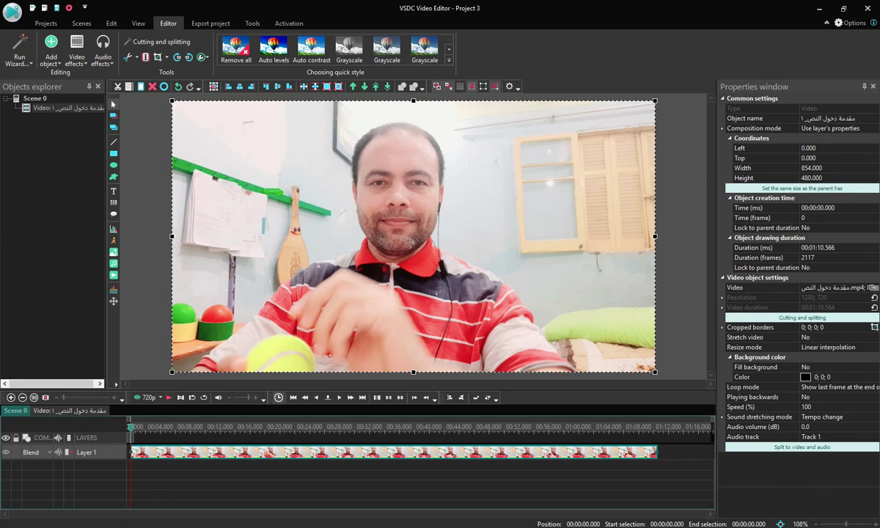
Add the image 2020-05-17_082411 - Copy.jpg from File Explorer to the scene above the video
mouse_move(110, 522)
left_click(134, 498)
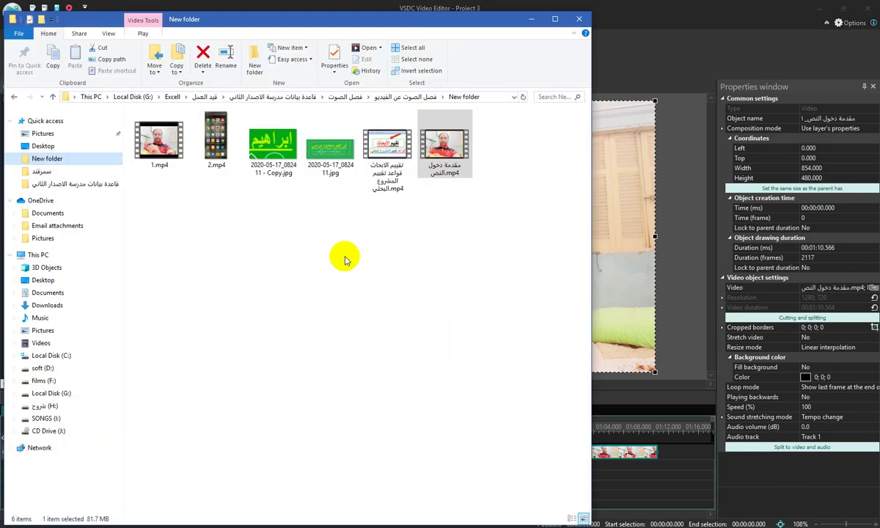
left_click_drag(272, 168, 618, 230)
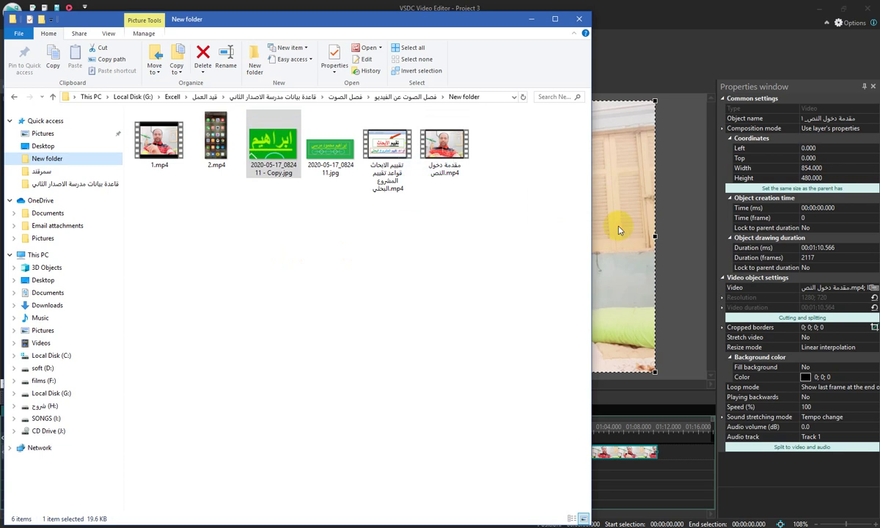
left_click(648, 11)
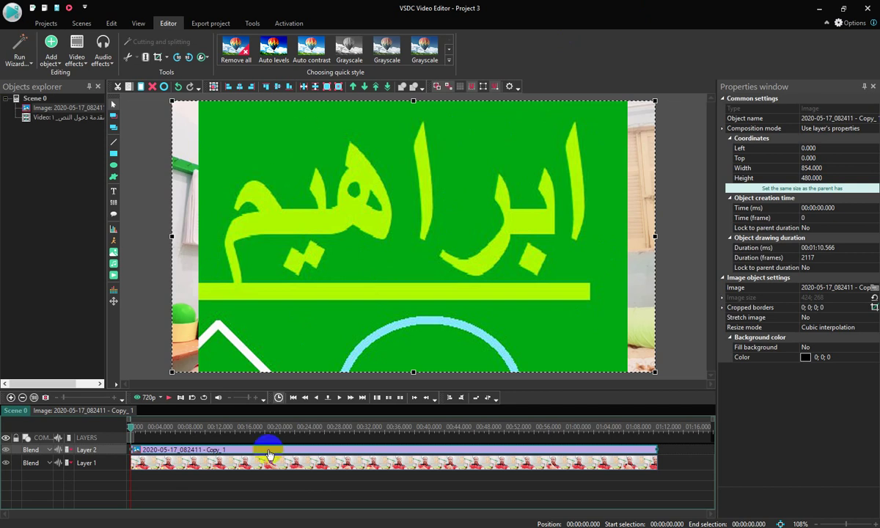
Try shorter and longer durations for the image clip on the timeline, and restore it to the video's length
left_click_drag(654, 454, 654, 450)
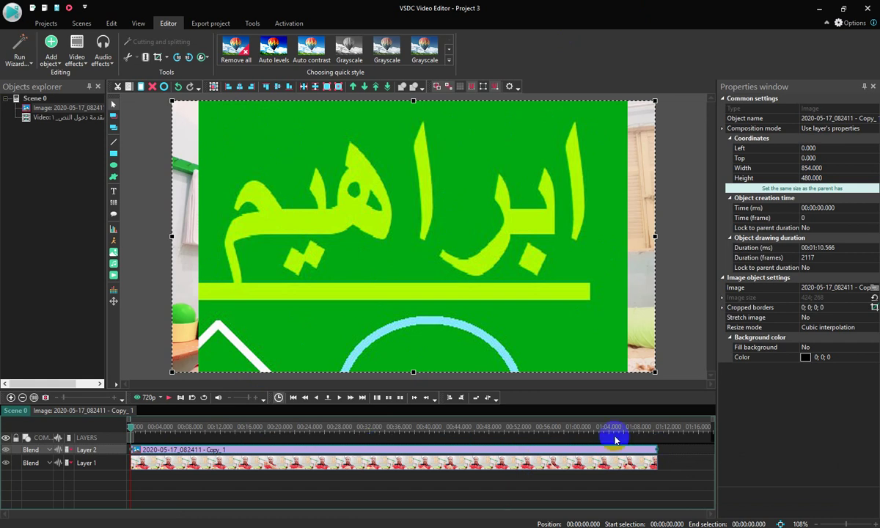
left_click_drag(657, 453, 449, 448)
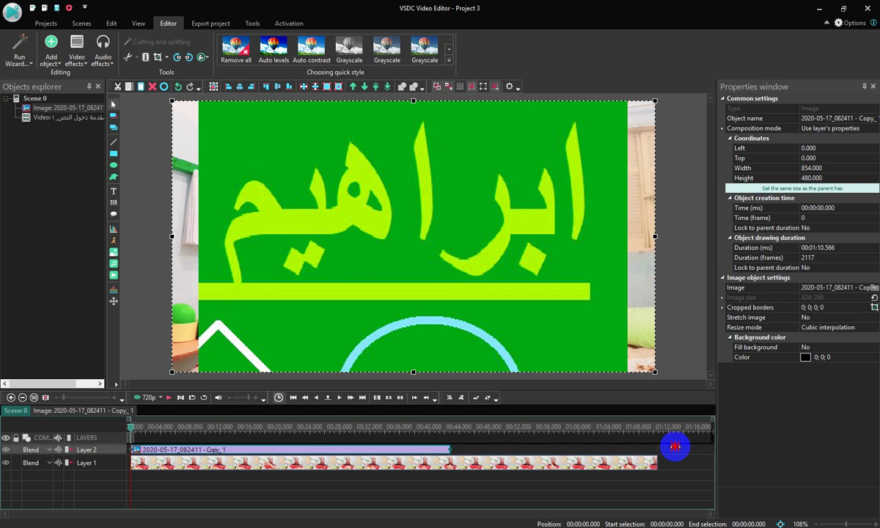
key("ctrl+z")
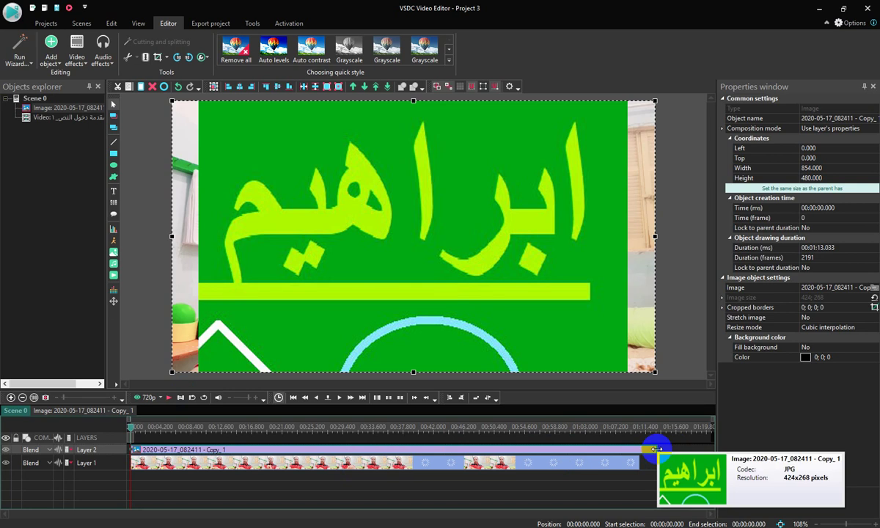
left_click_drag(651, 448, 642, 451)
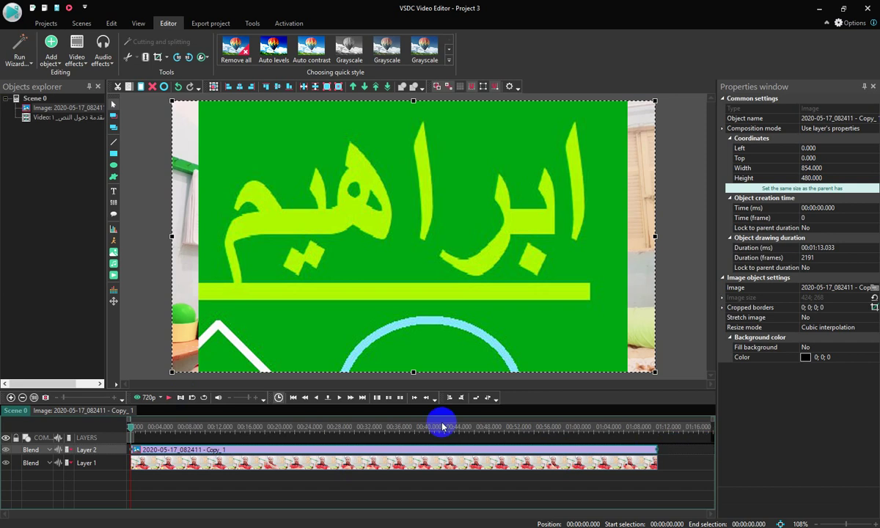
Move the image layer below the video layer and back above it
left_click(364, 87)
left_click(353, 452)
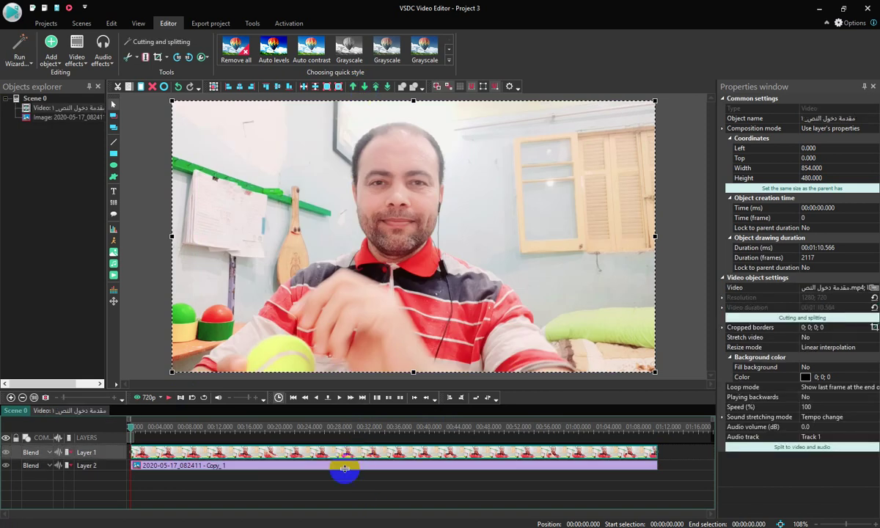
left_click(345, 467)
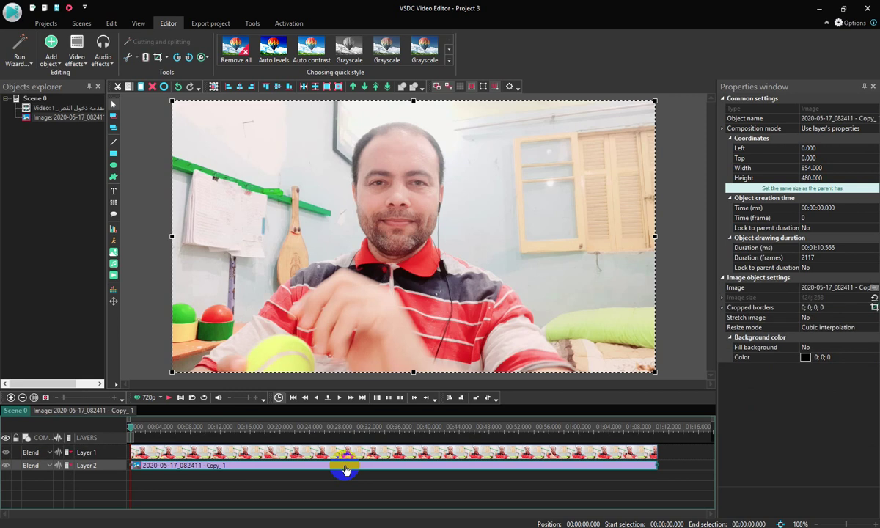
left_click(353, 87)
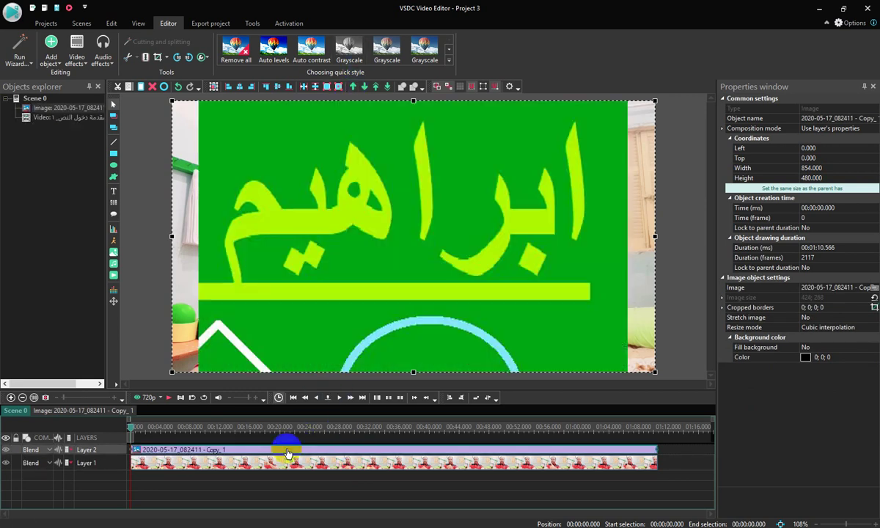
Apply the Background remover transparency effect to the image for the whole parent duration on a new layer
left_click(77, 58)
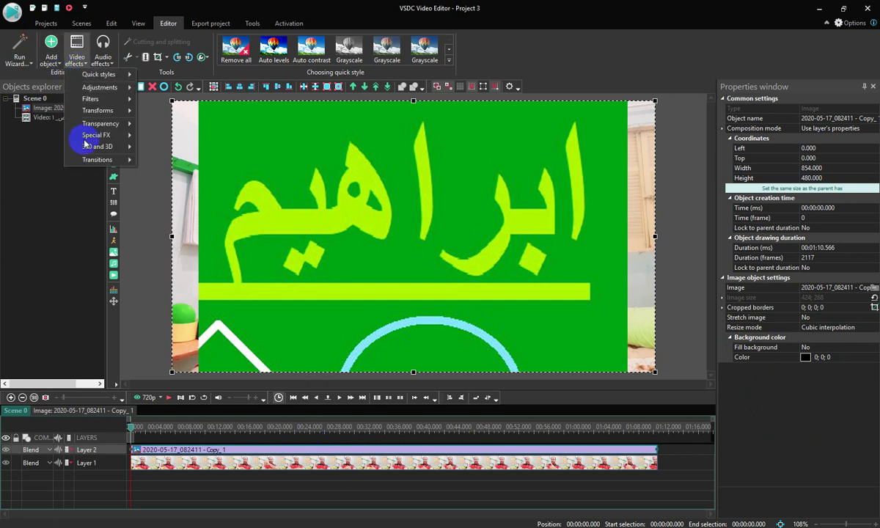
mouse_move(93, 115)
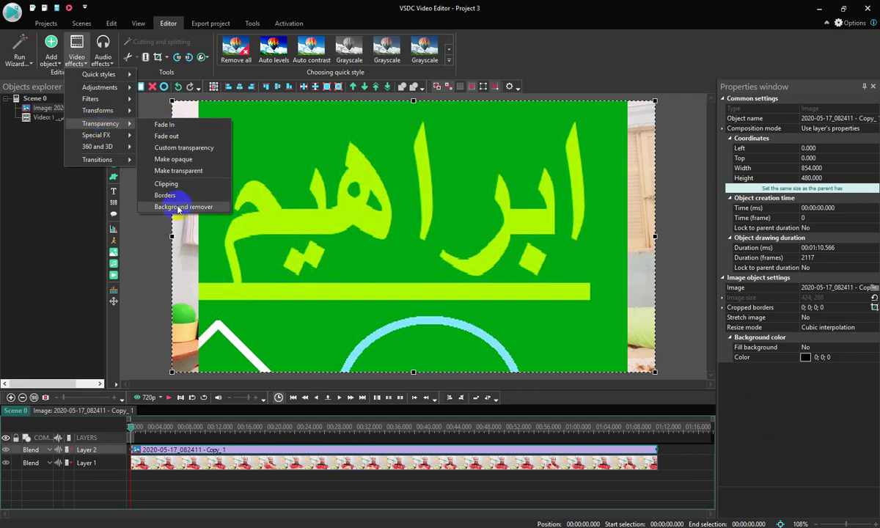
left_click(179, 207)
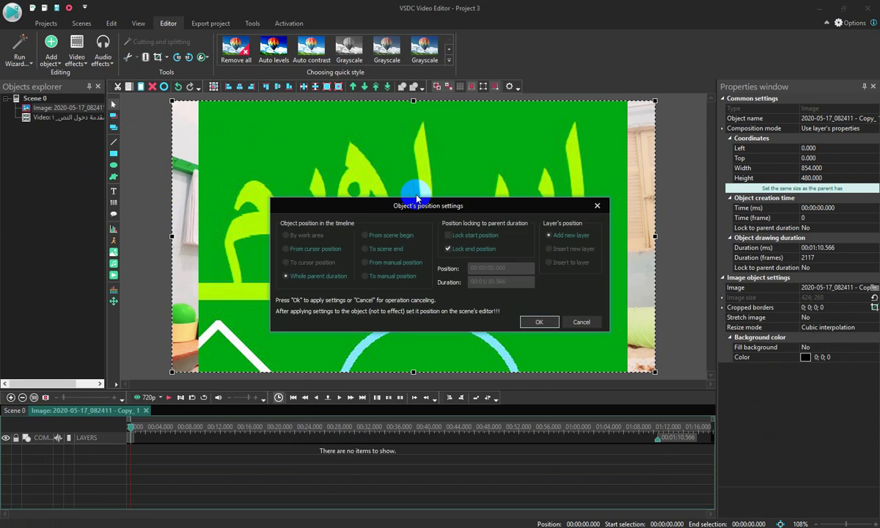
left_click(551, 327)
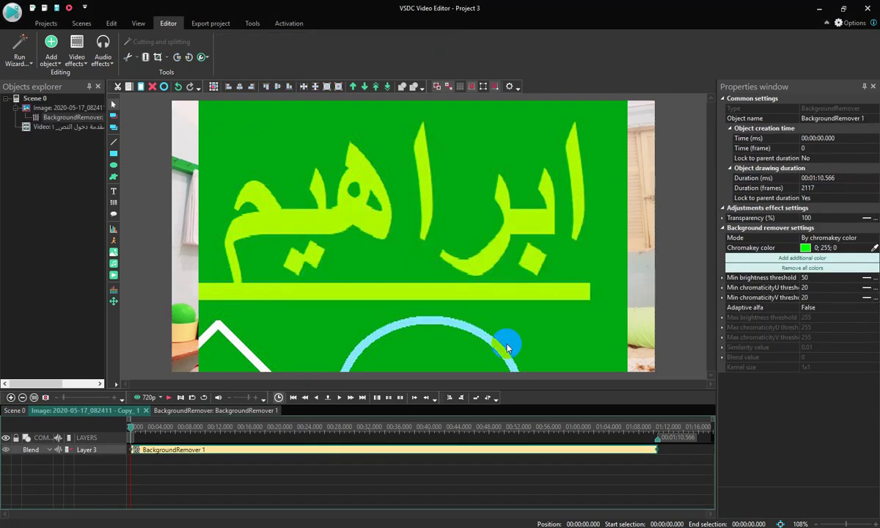
Sample the image's dark green background (0; 169; 18) as the background remover's chromakey color
left_click(873, 249)
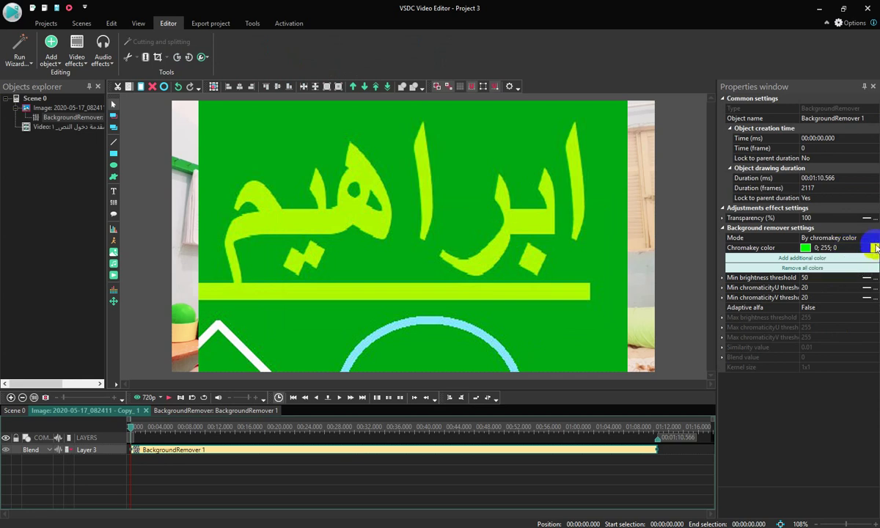
left_click(873, 249)
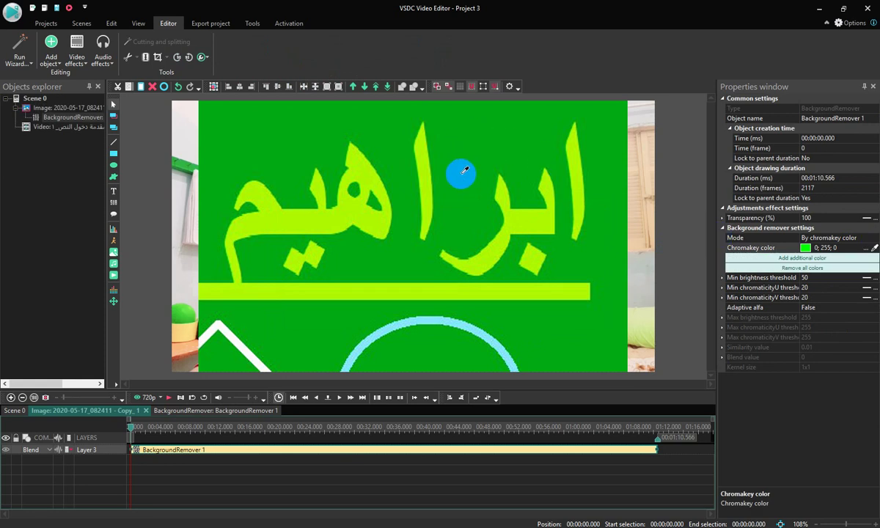
left_click(459, 159)
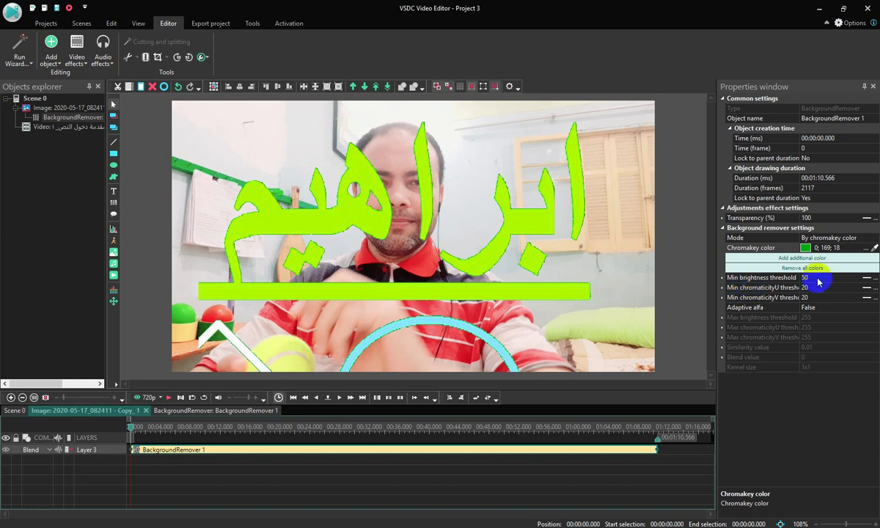
Set the background remover's min brightness threshold to 62, min chromaticityU threshold to 40 and min chromaticityV threshold to 45
left_click(858, 277)
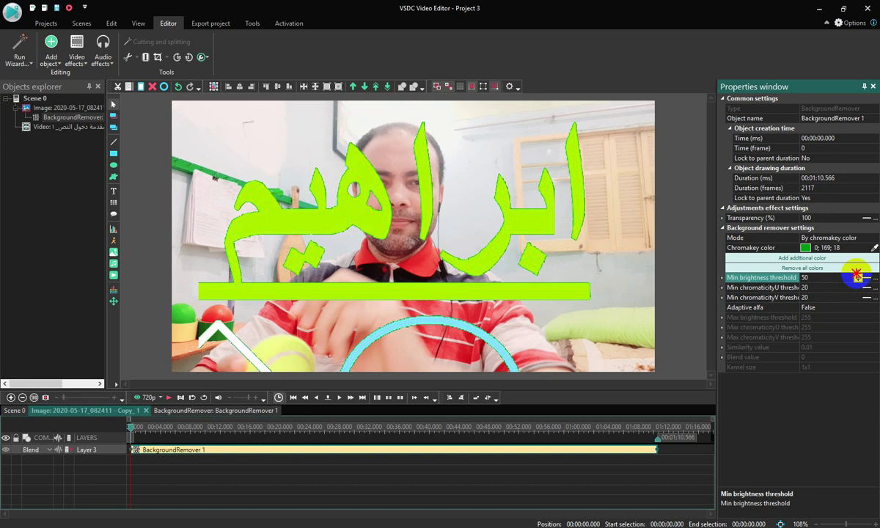
left_click_drag(858, 277, 863, 279)
left_click(858, 288)
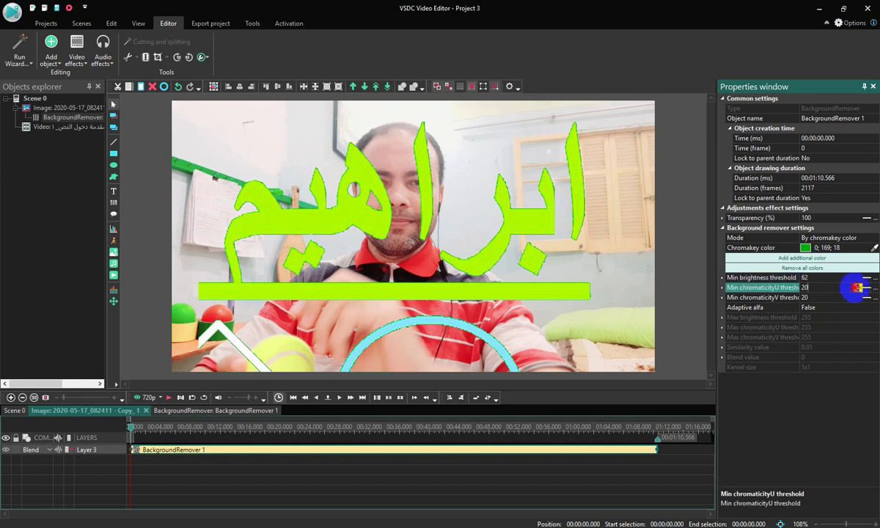
left_click_drag(857, 287, 857, 288)
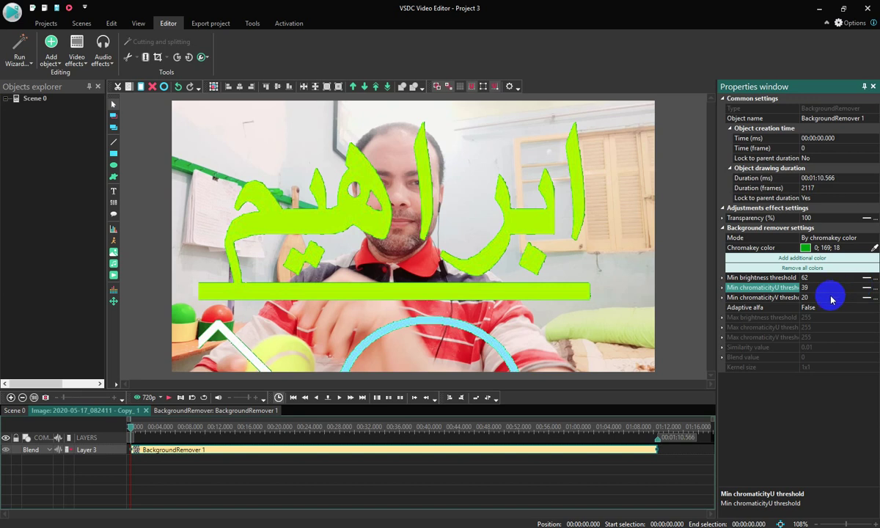
left_click(859, 298)
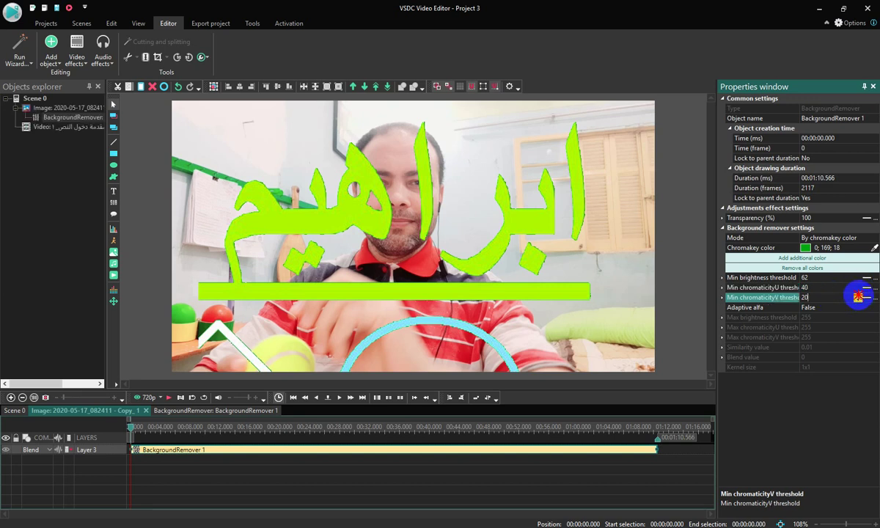
left_click_drag(857, 297, 860, 298)
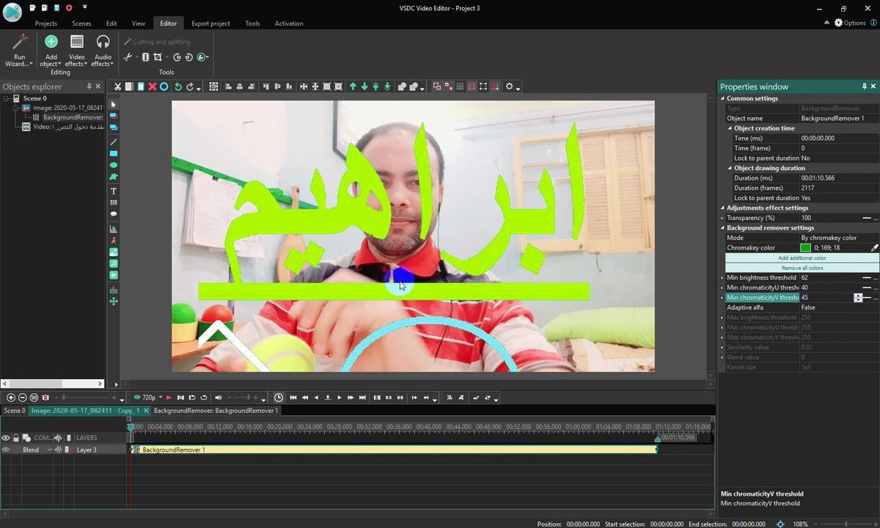
Return to Scene 0, shrink the image to about 390 x 272 and place it at left 240, top 176 over the lower middle
left_click(464, 227)
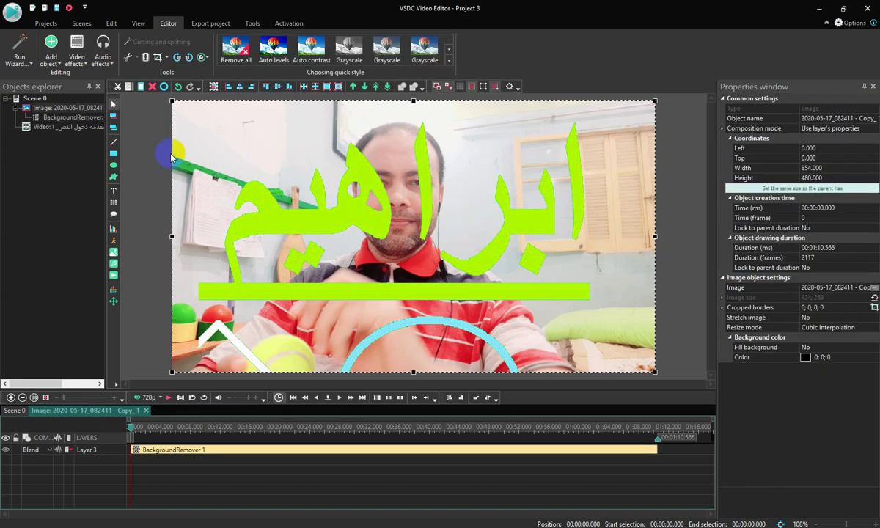
left_click(10, 409)
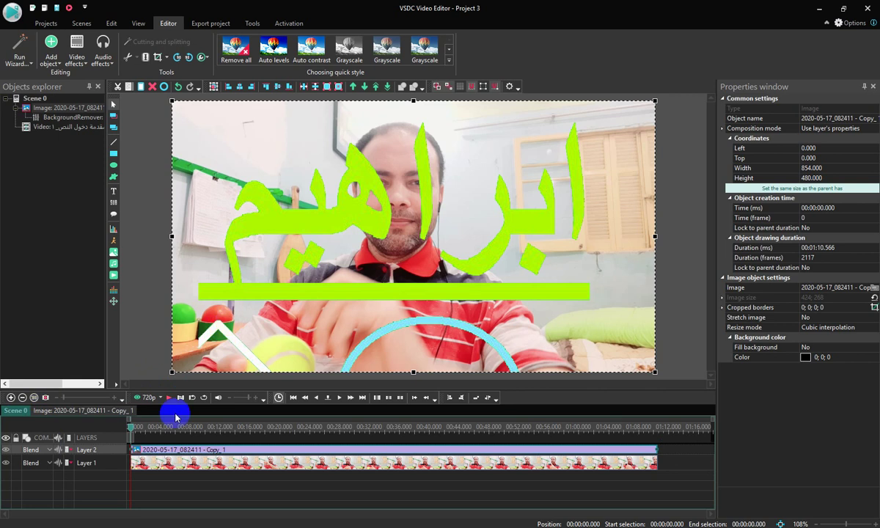
left_click_drag(172, 372, 344, 308)
left_click_drag(438, 279, 425, 253)
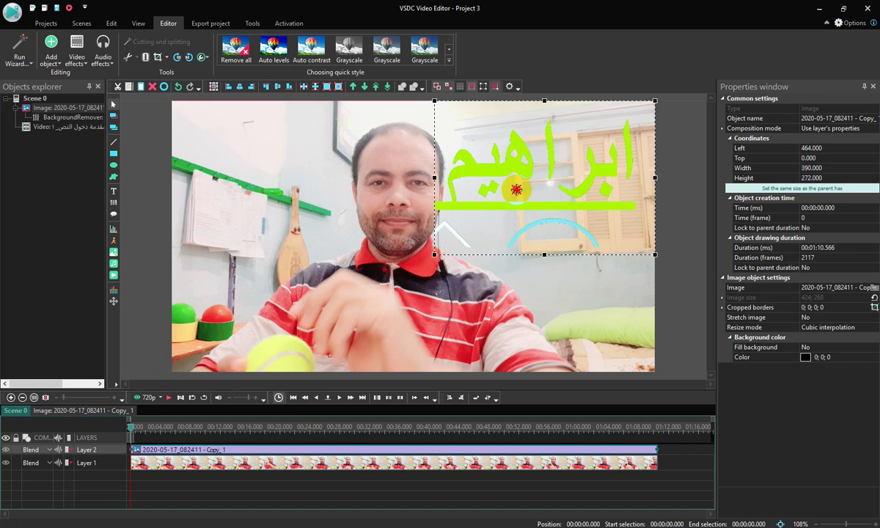
left_click_drag(514, 190, 436, 281)
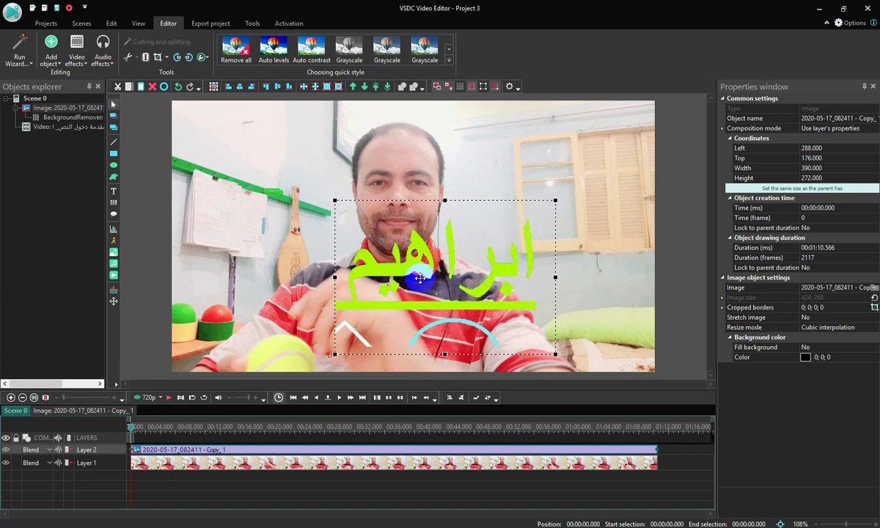
left_click_drag(396, 260, 422, 281)
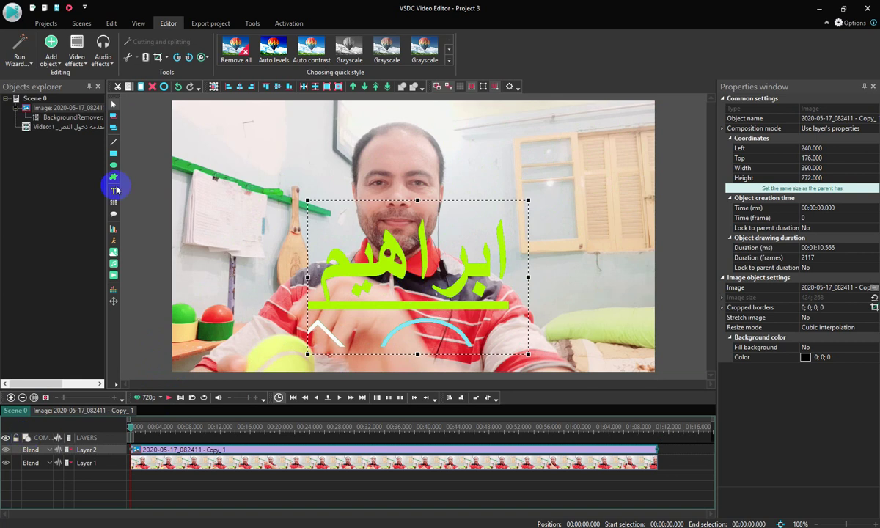
Apply the Custom transparency effect to the text image for the whole parent duration on an inserted new layer
left_click(76, 59)
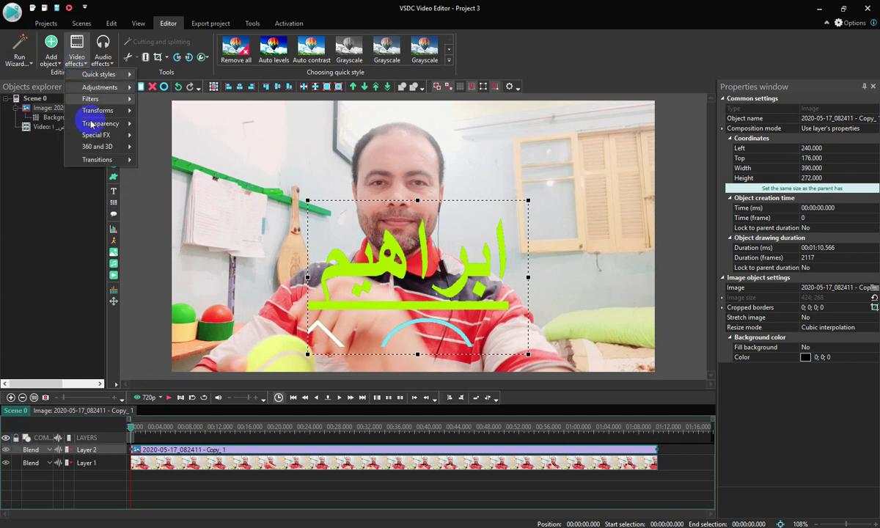
mouse_move(81, 125)
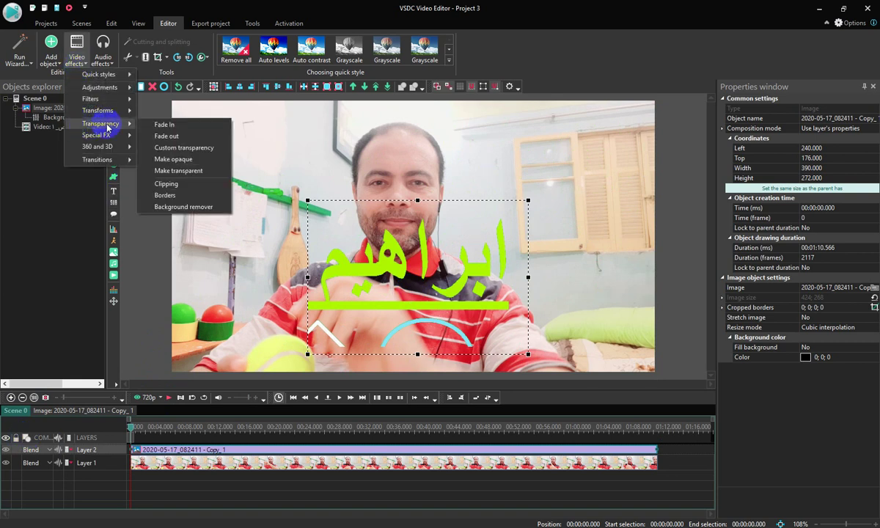
left_click(188, 150)
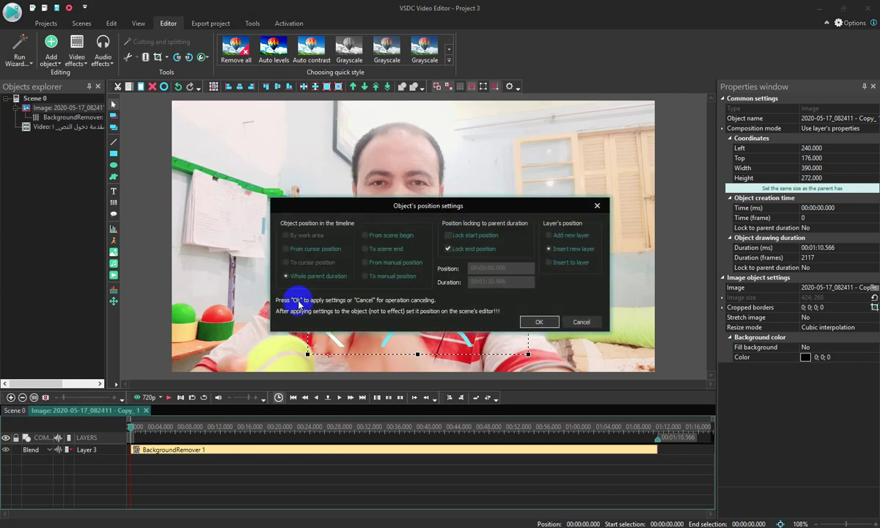
left_click(537, 322)
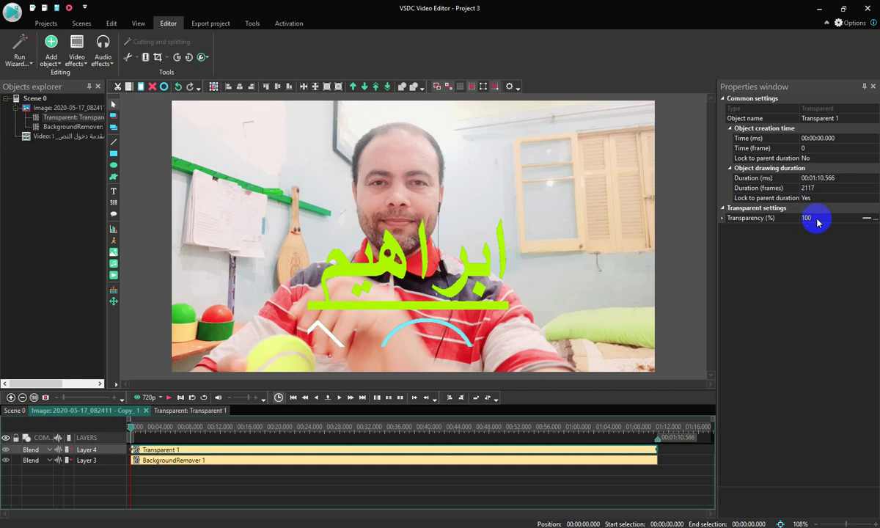
Set the effect's transparency to 55% and move the image to left 32, top 208 in the lower-left corner of the frame
left_click(858, 220)
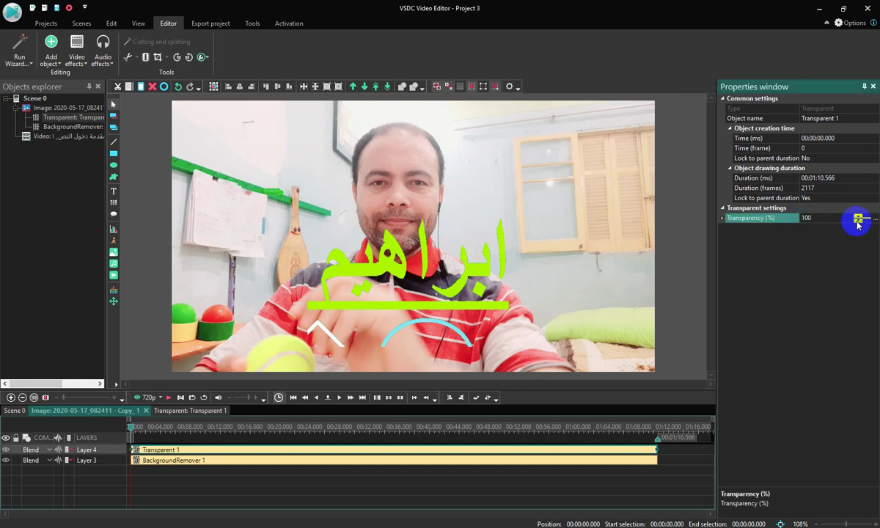
left_click_drag(858, 222, 859, 224)
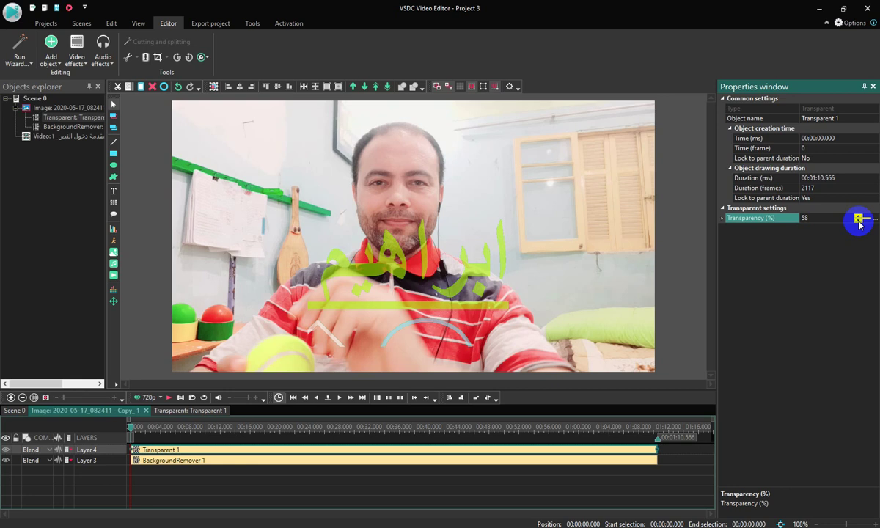
left_click_drag(859, 223, 858, 217)
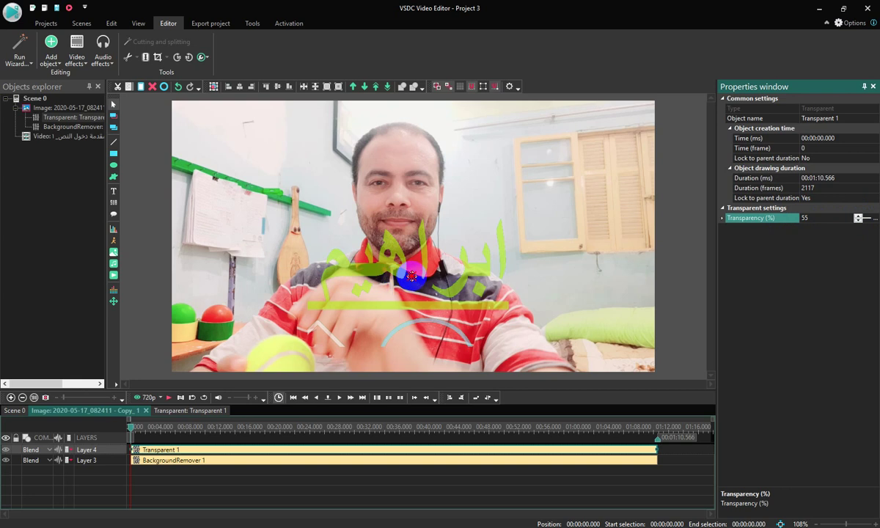
left_click(413, 275)
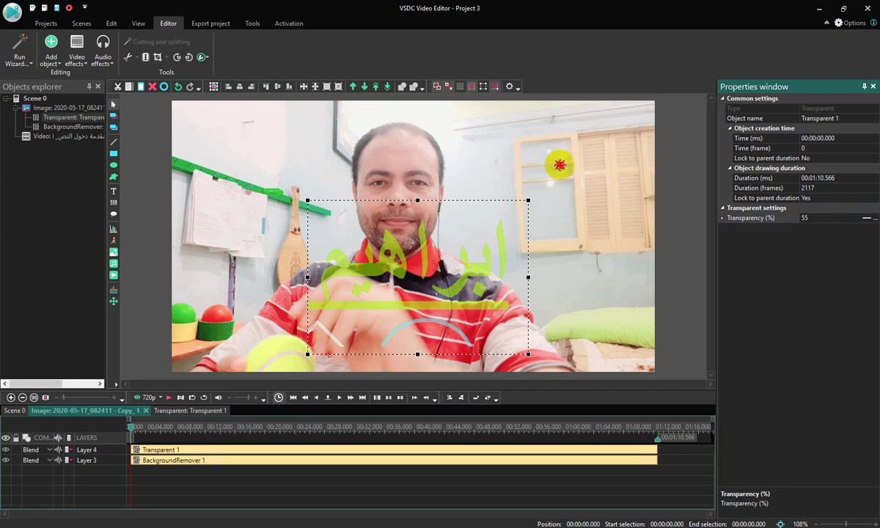
left_click_drag(571, 152, 307, 300)
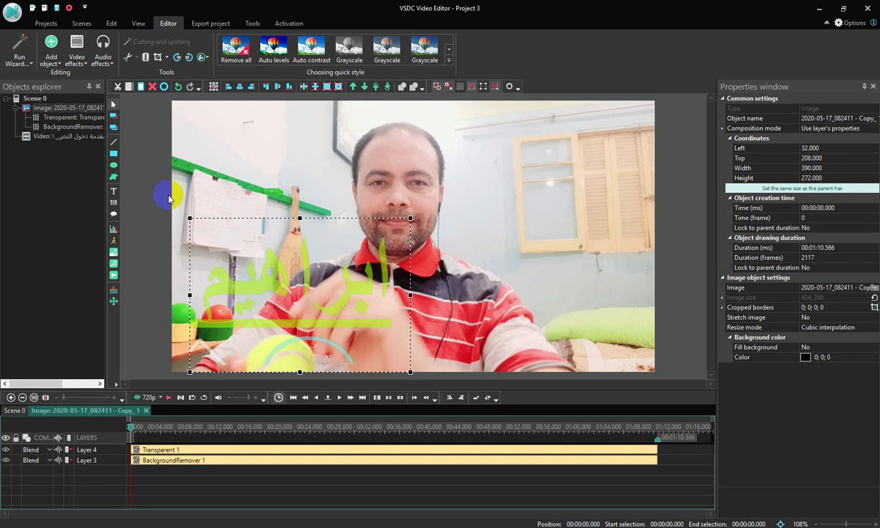
Preview the scene to check the semi-transparent text over the video, pause at about 12 seconds and close the preview
left_click(46, 23)
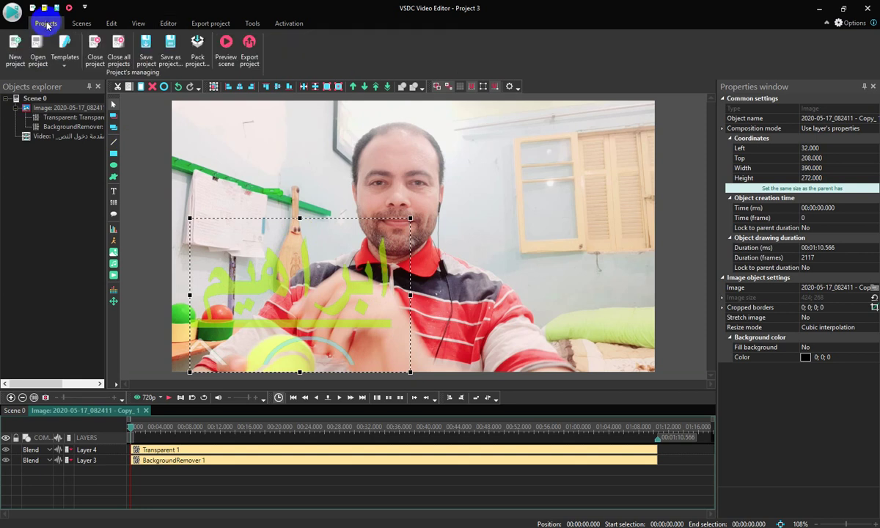
left_click(224, 50)
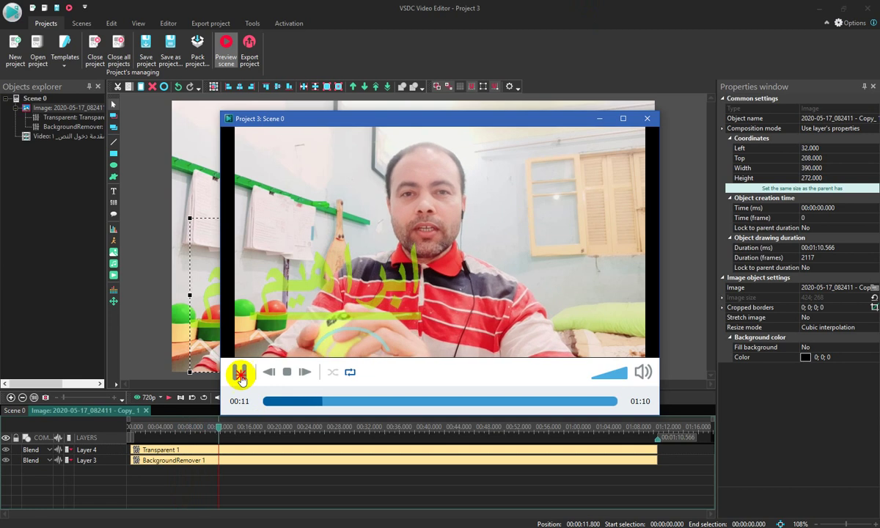
left_click(493, 319)
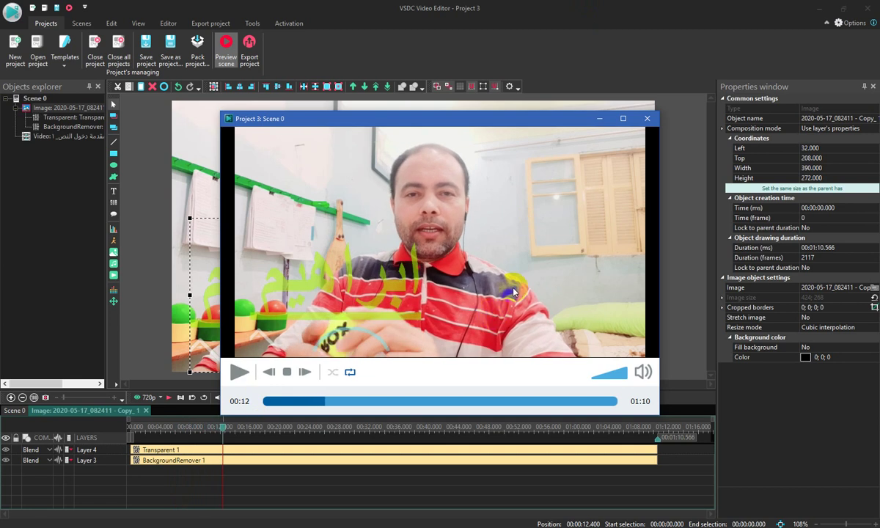
left_click(600, 119)
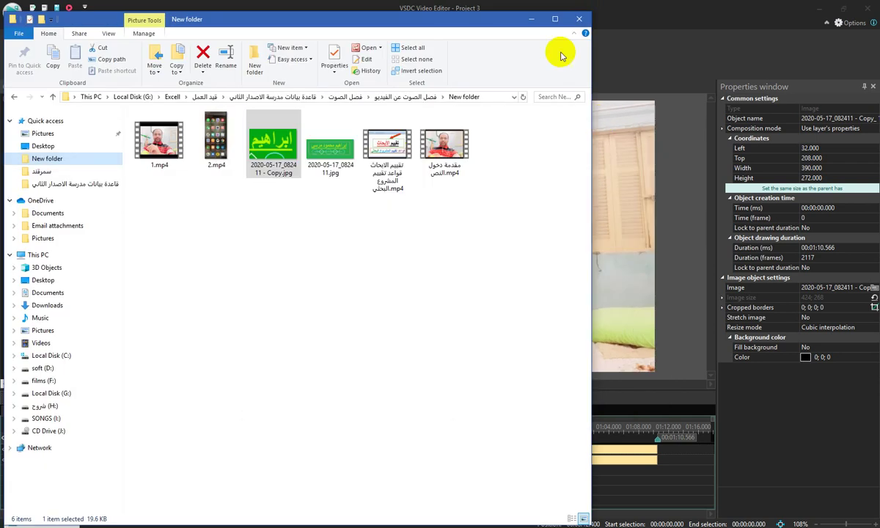
left_click(533, 20)
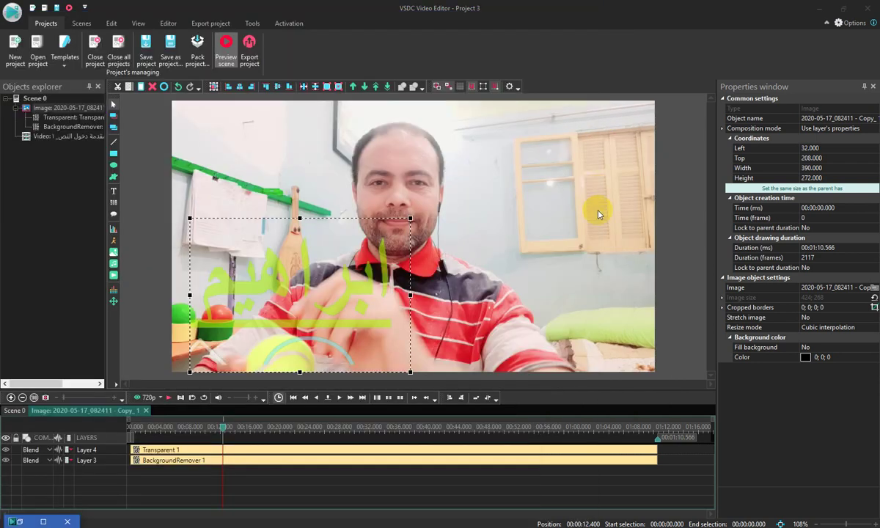
left_click(570, 218)
left_click(67, 521)
left_click(440, 354)
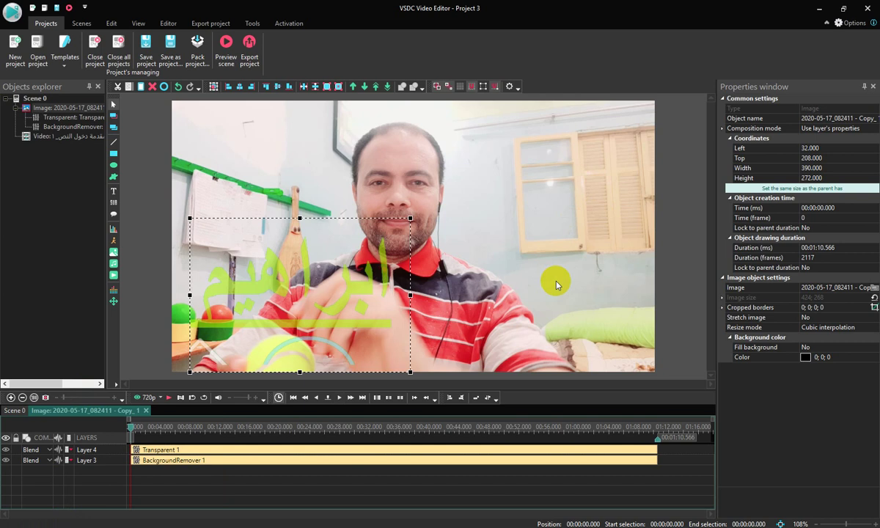
left_click(669, 10)
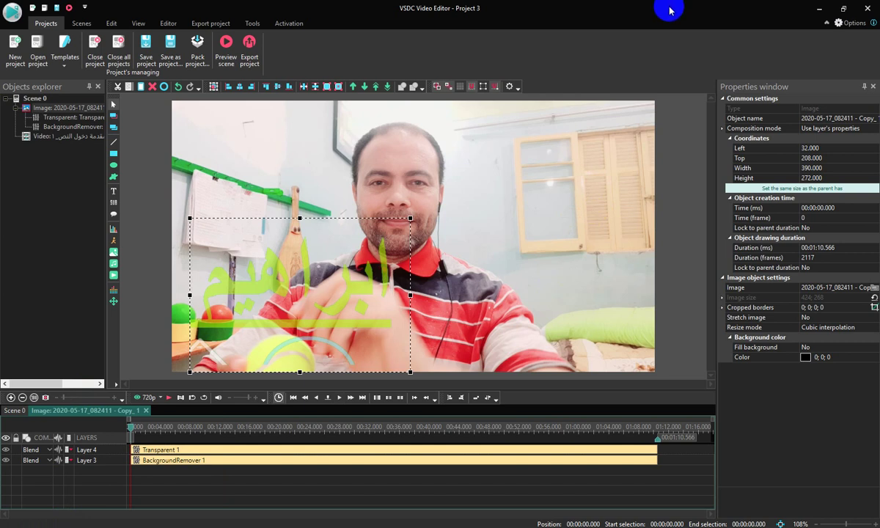